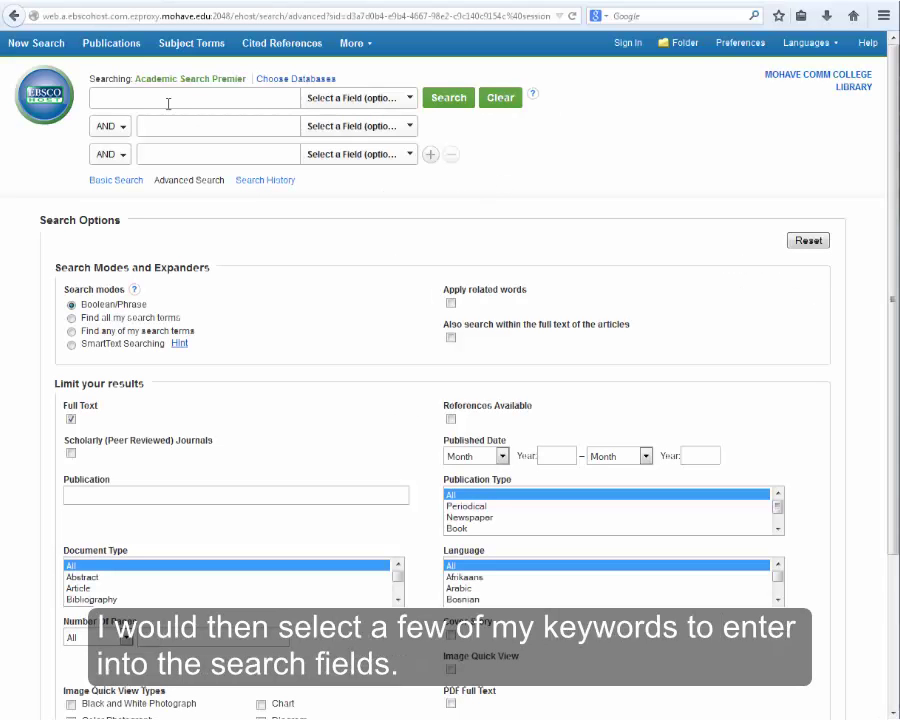
- Enter 'college students', 'text*' and 'costs' in the three AND-joined advanced search boxes
{"action": "left_click", "coordinate": [168, 101]}
{"action": "type", "text": "college"}
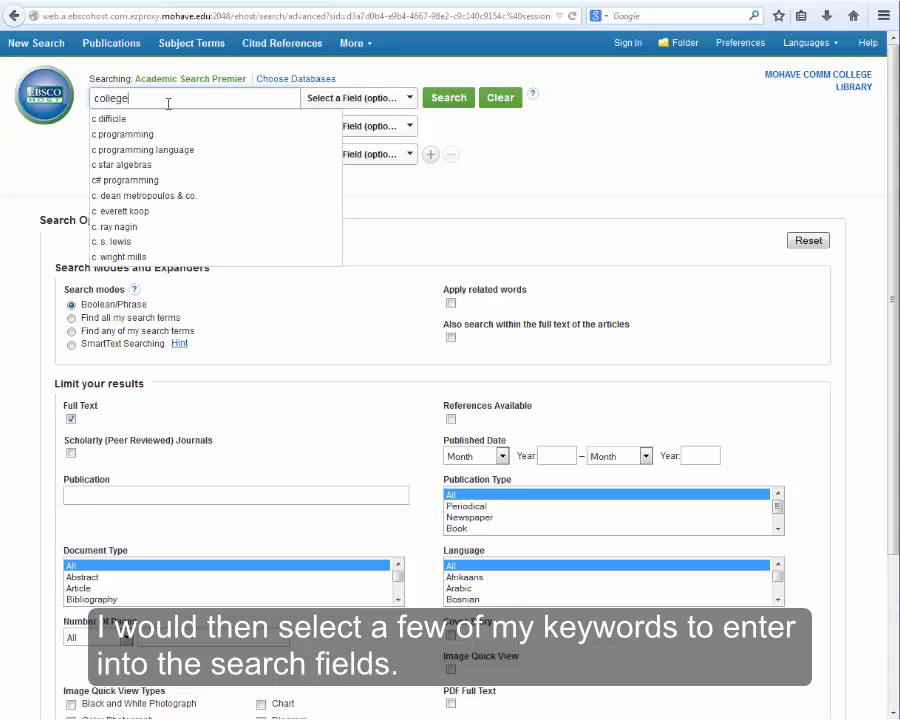
{"action": "type", "text": " students"}
{"action": "left_click", "coordinate": [178, 122]}
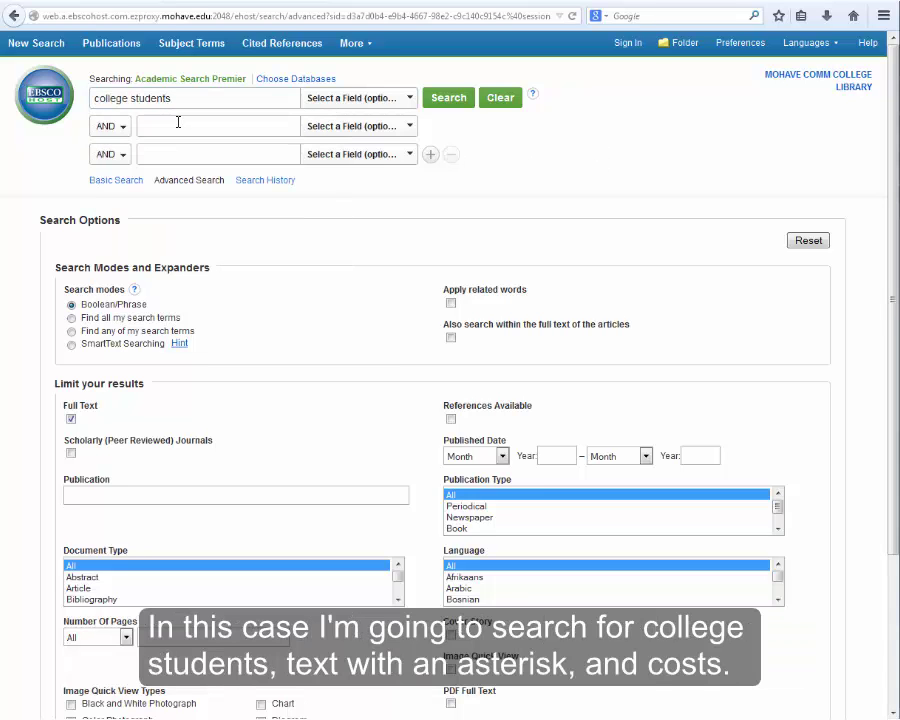
{"action": "type", "text": "text*"}
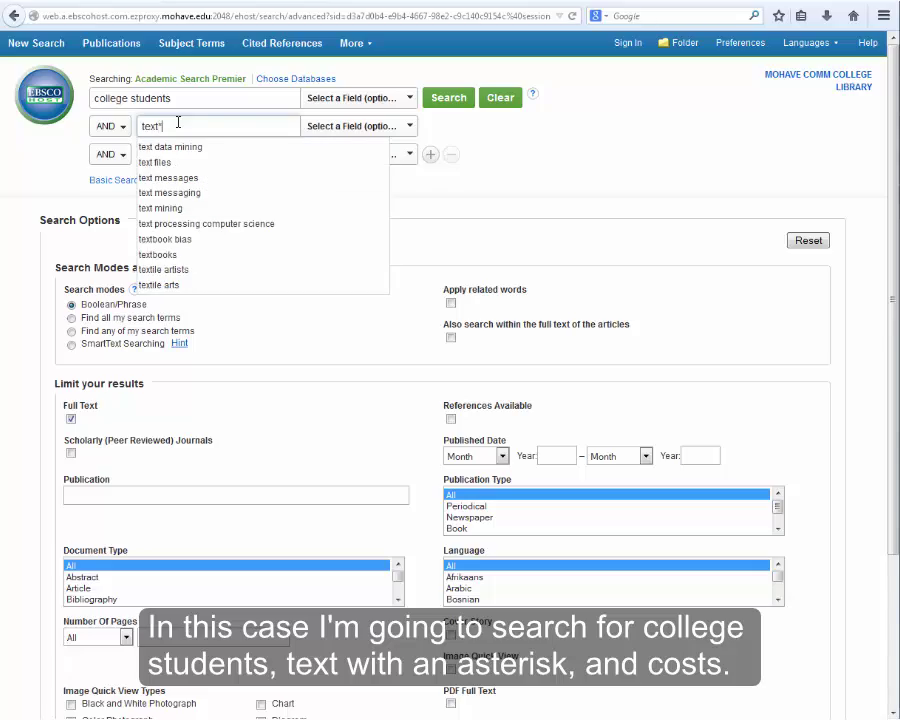
{"action": "left_click", "coordinate": [183, 158]}
{"action": "type", "text": "costs"}
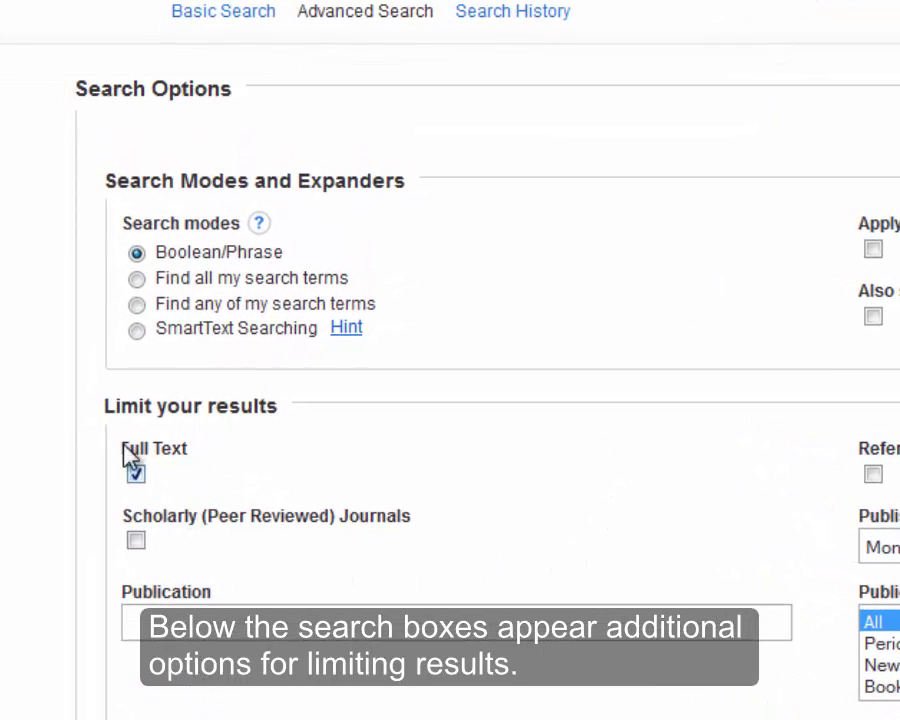
{"action": "scroll", "coordinate": [350, 470], "scroll_direction": "down", "scroll_amount": 3}
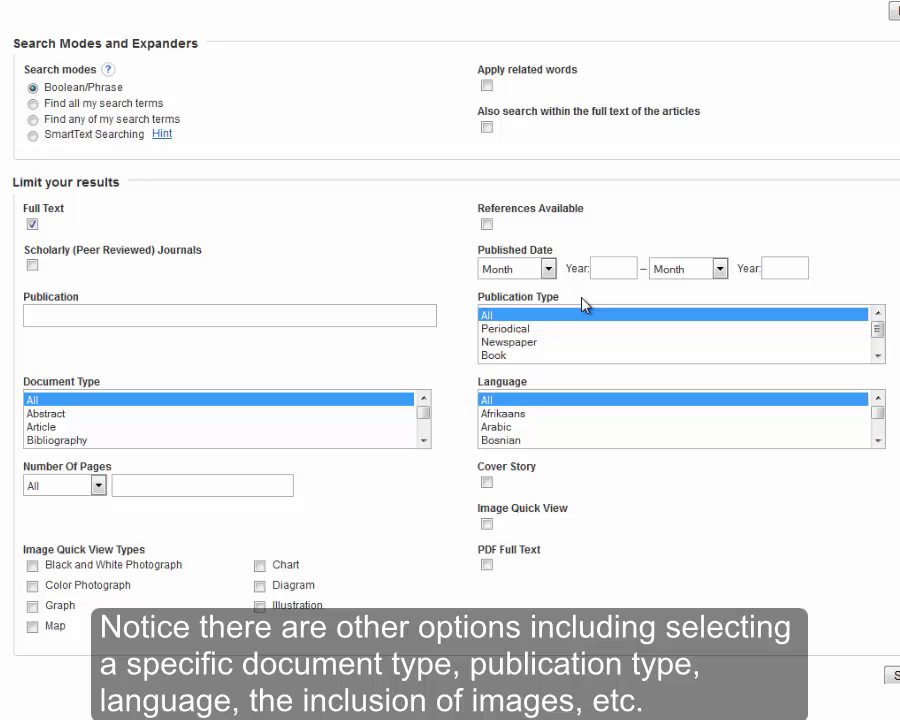
{"action": "scroll", "coordinate": [580, 303], "scroll_direction": "down", "scroll_amount": 2}
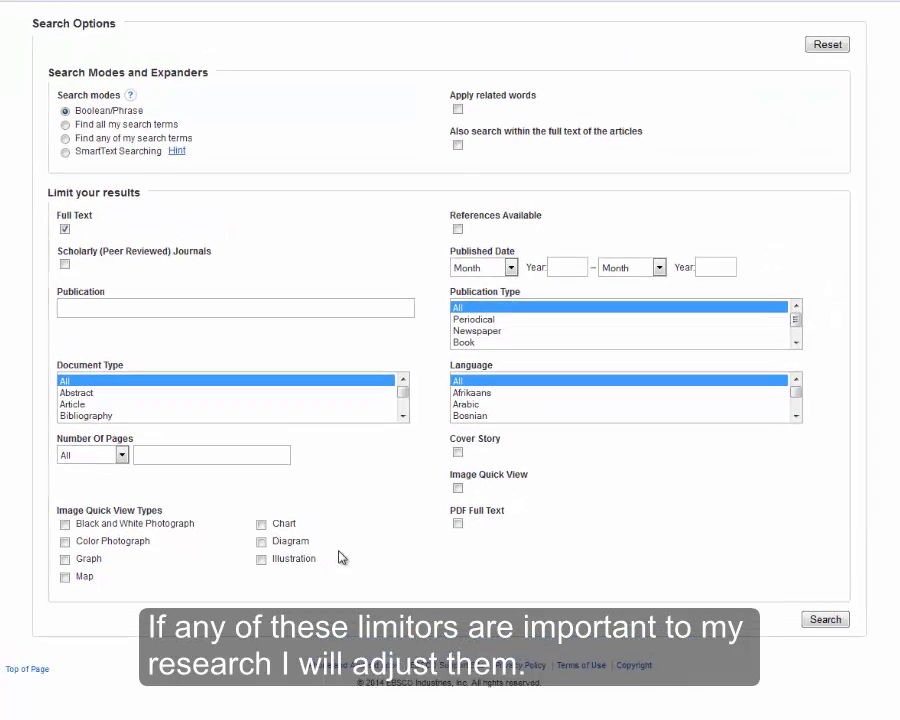
{"action": "scroll", "coordinate": [896, 432], "scroll_direction": "up", "scroll_amount": 3}
- Run the search and open the PDF of 'Financial Issues Experienced by Students in Private Higher Education Institutions'
{"action": "left_click", "coordinate": [448, 97]}
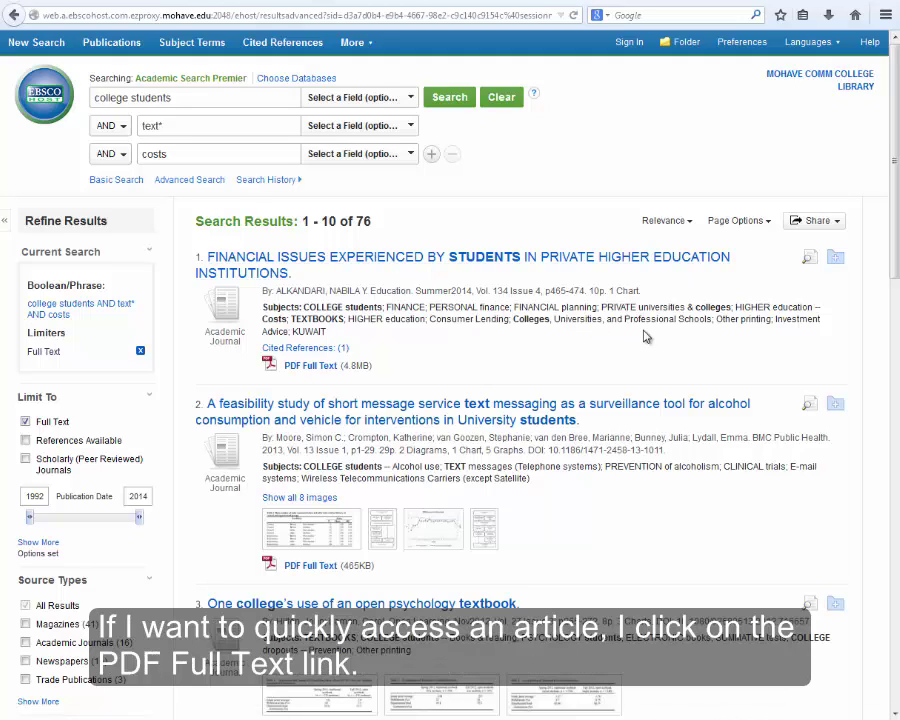
{"action": "left_click", "coordinate": [312, 367]}
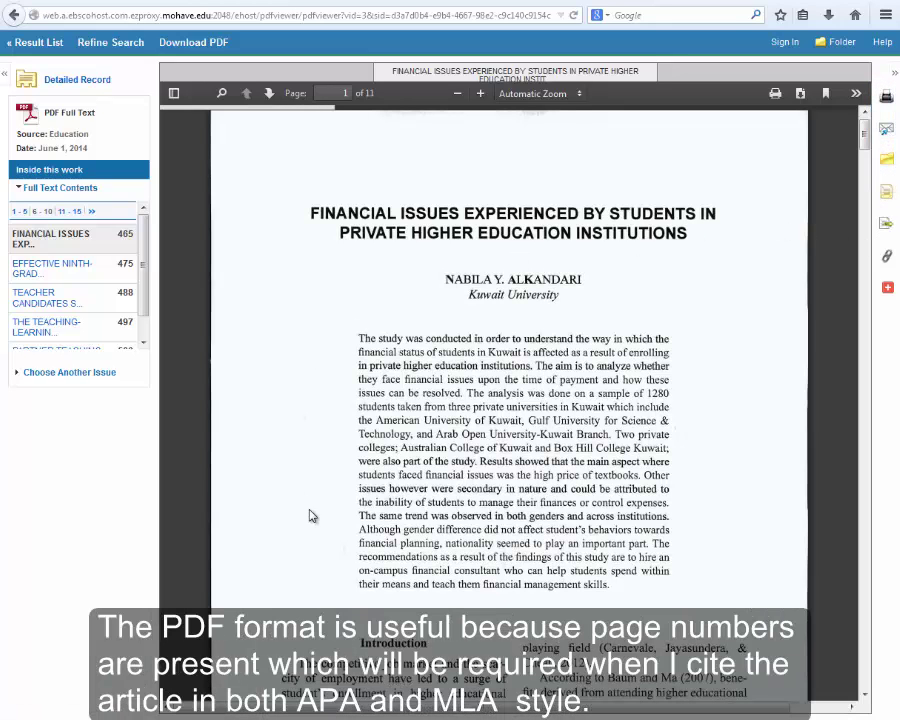
{"action": "scroll", "coordinate": [600, 112], "scroll_direction": "down", "scroll_amount": 5}
{"action": "scroll", "coordinate": [600, 112], "scroll_direction": "down", "scroll_amount": 2}
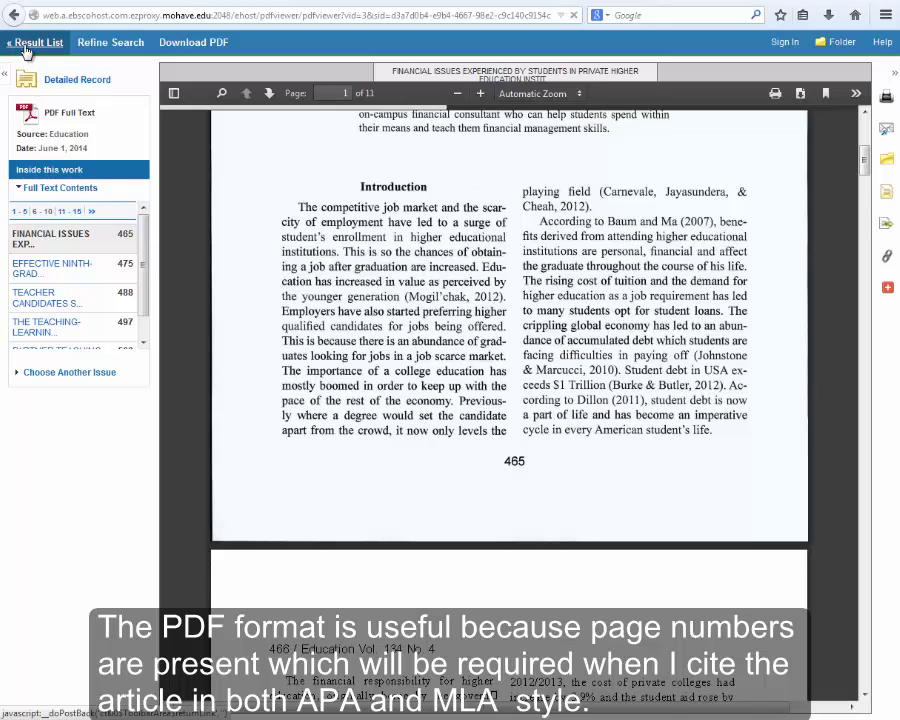
- Return to the results and open the detailed record of 'Lowering Business Education Cost With a Custom Professor-Written Online Text'
{"action": "left_click", "coordinate": [27, 43]}
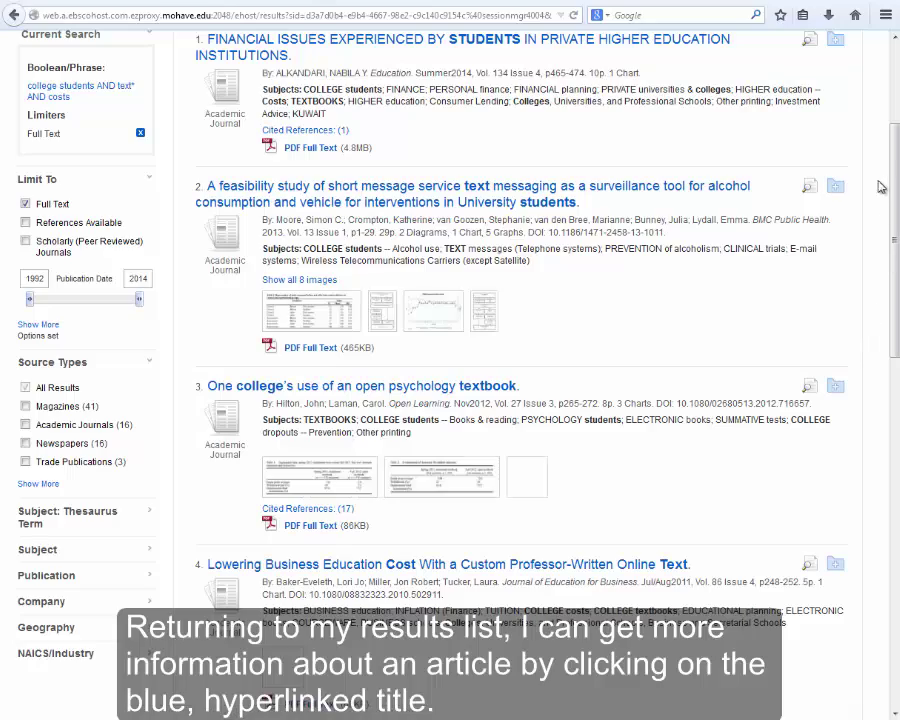
{"action": "left_click_drag", "start_coordinate": [896, 152], "coordinate": [896, 150]}
{"action": "scroll", "coordinate": [896, 152], "scroll_direction": "down", "scroll_amount": 1}
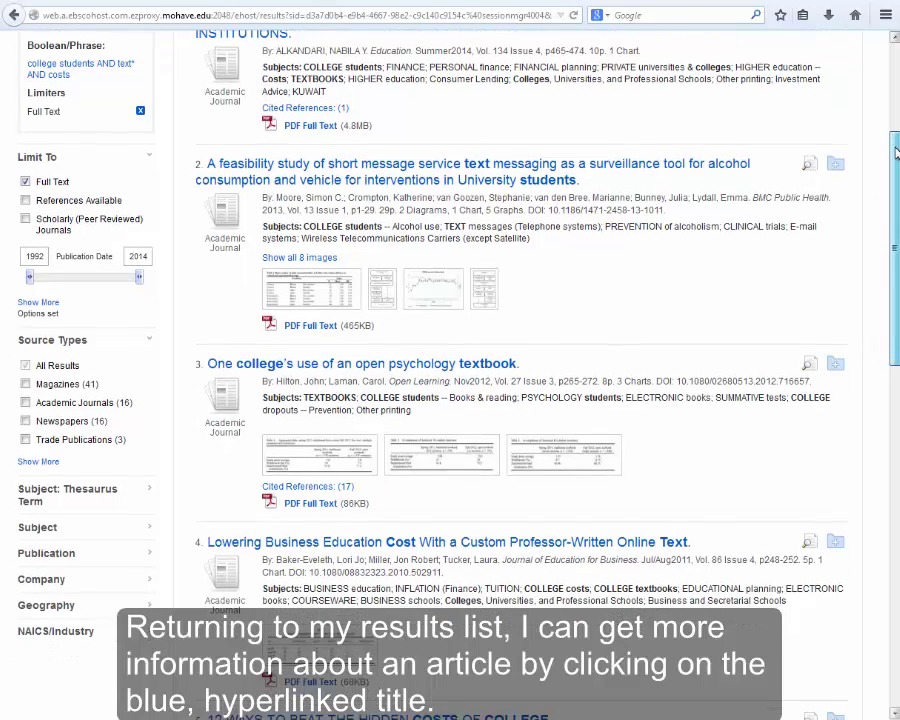
{"action": "scroll", "coordinate": [896, 152], "scroll_direction": "down", "scroll_amount": 3}
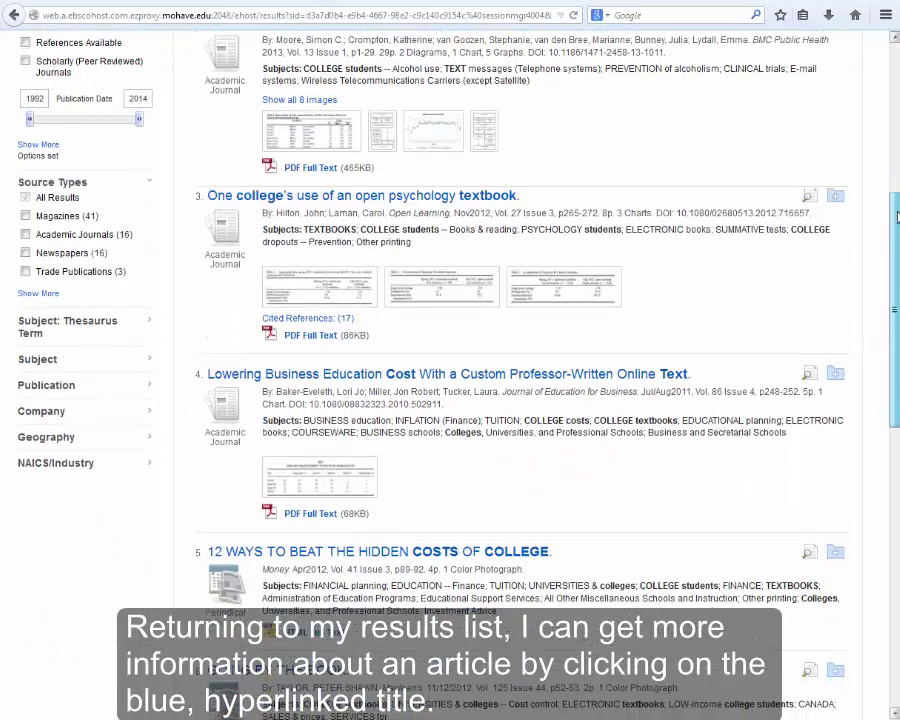
{"action": "left_click", "coordinate": [510, 372]}
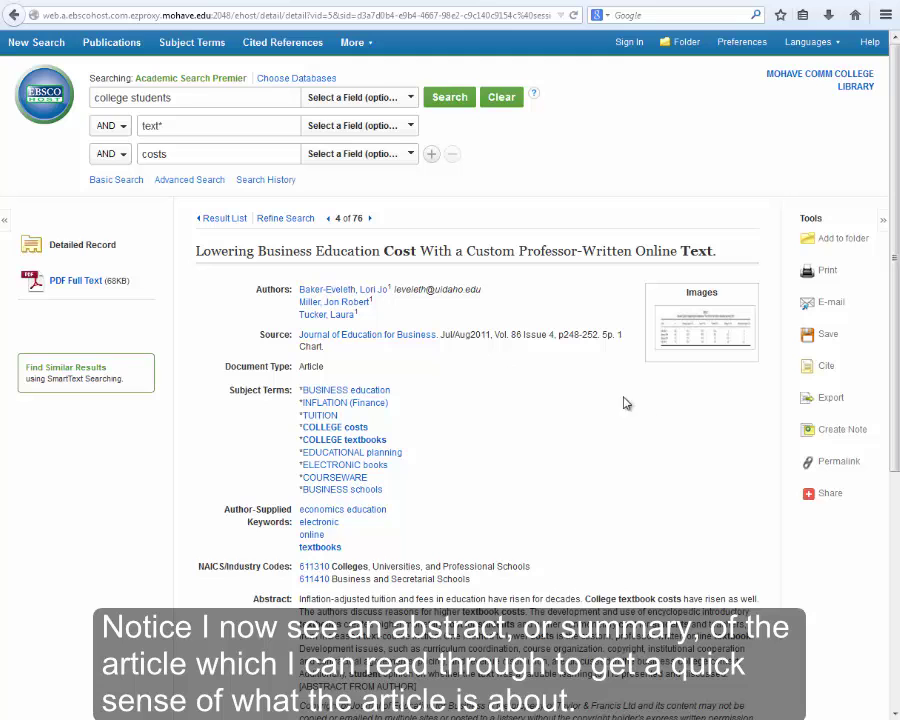
{"action": "left_click_drag", "start_coordinate": [889, 207], "coordinate": [893, 270]}
{"action": "scroll", "coordinate": [636, 452], "scroll_direction": "down", "scroll_amount": 2}
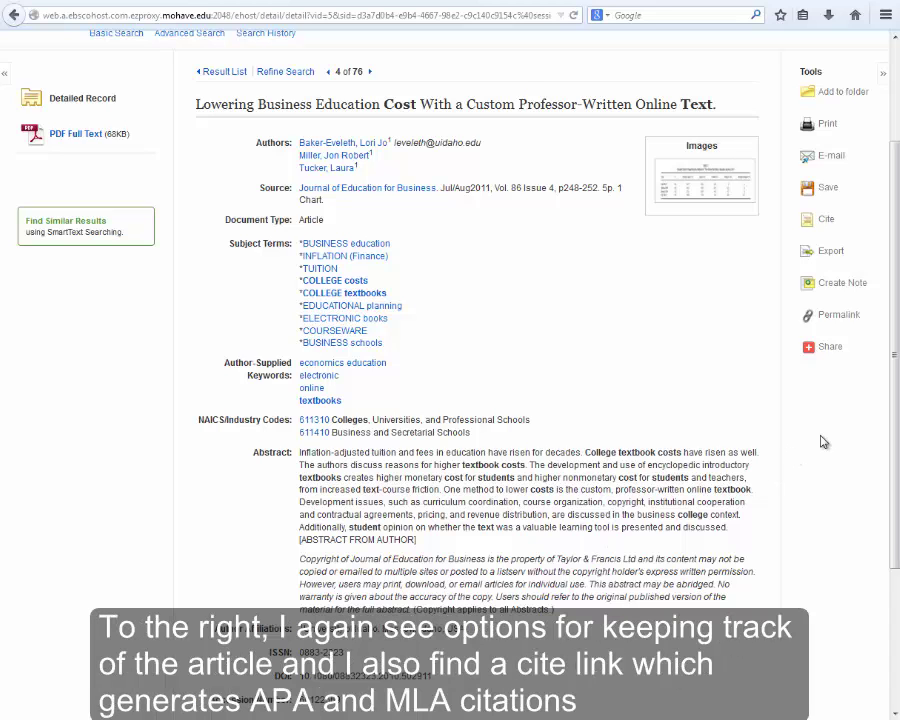
- Show the article's citations and review the AMA, APA, Harvard and MLA formats
{"action": "left_click", "coordinate": [828, 223]}
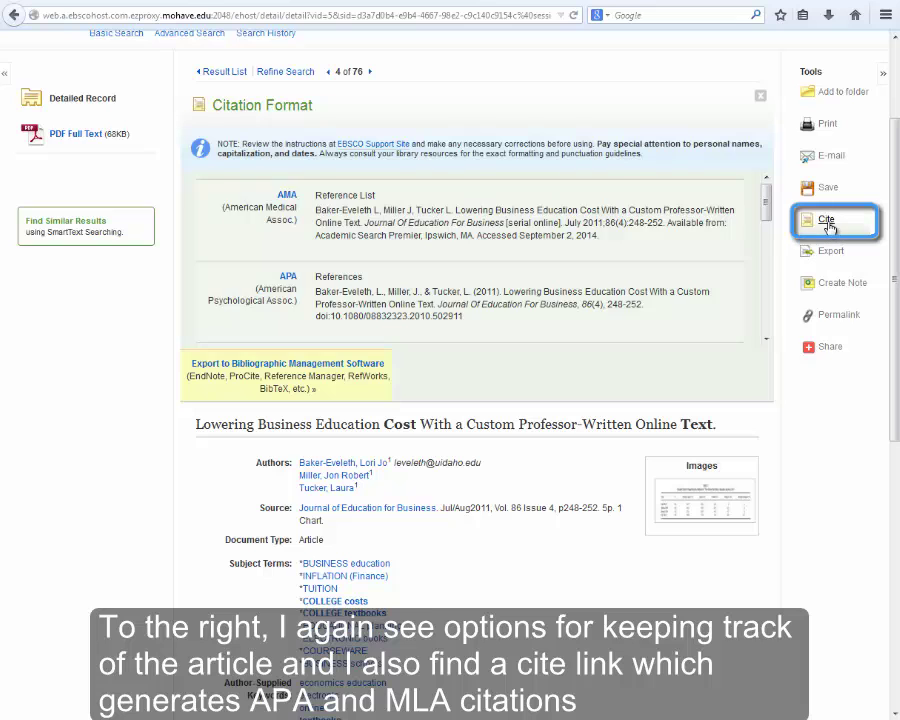
{"action": "left_click_drag", "start_coordinate": [766, 203], "coordinate": [778, 305]}
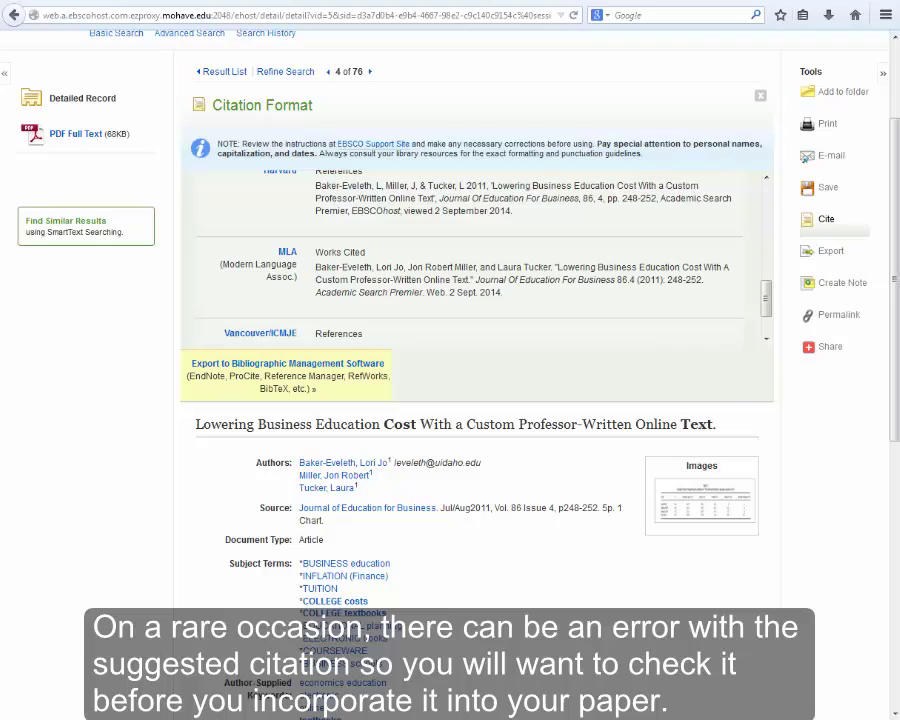
{"action": "left_click_drag", "start_coordinate": [897, 273], "coordinate": [836, 395]}
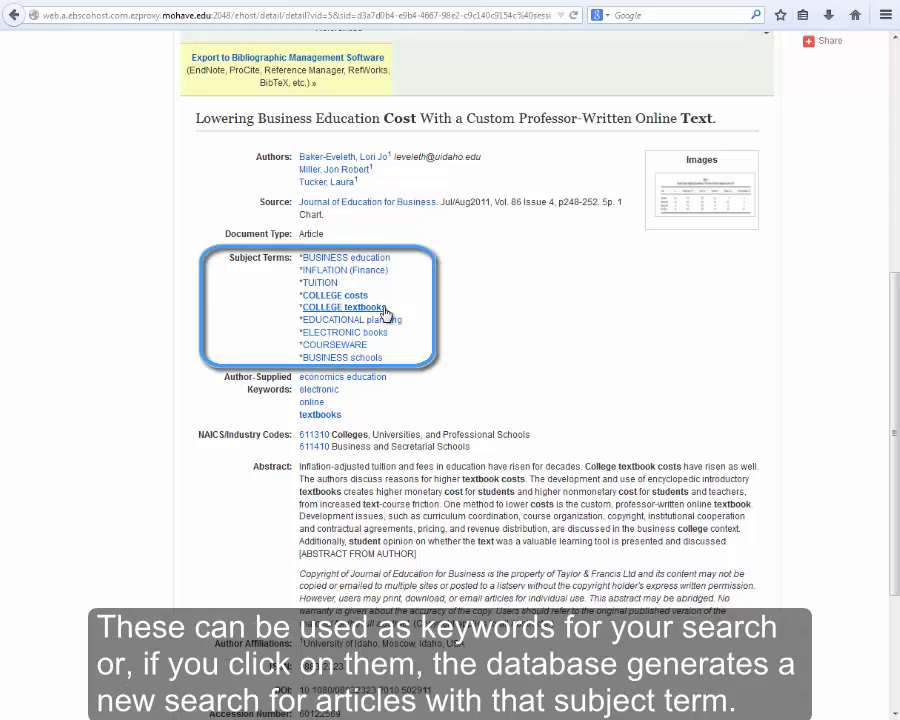
- Search on the record's subject term COLLEGE textbooks, returning 52 results
{"action": "left_click", "coordinate": [362, 310]}
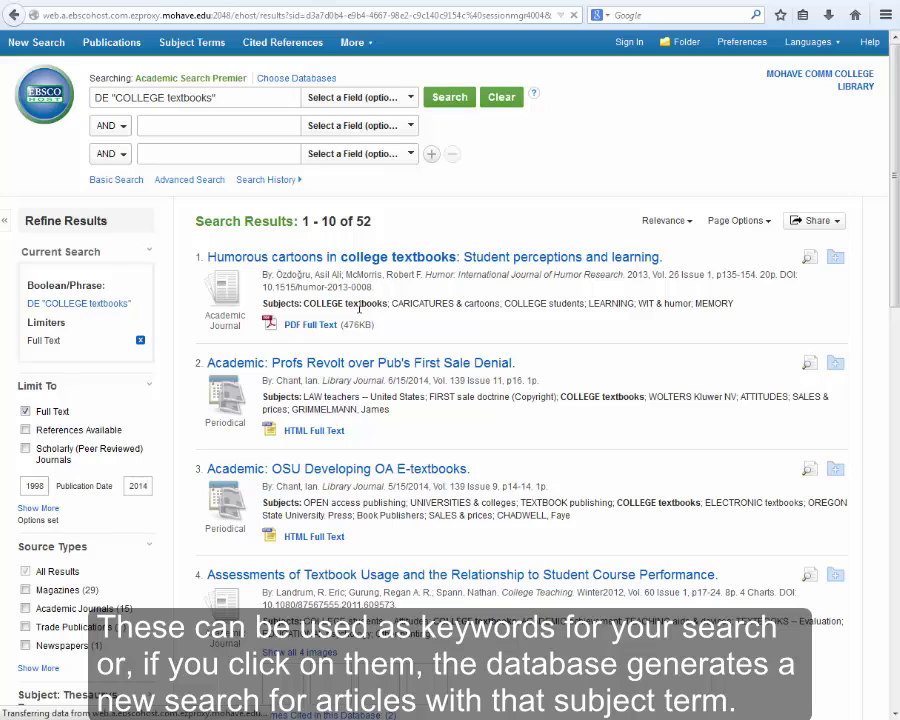
{"action": "mouse_move", "coordinate": [895, 118]}
{"action": "left_mouse_down"}
{"action": "mouse_move", "coordinate": [897, 170]}
{"action": "mouse_move", "coordinate": [897, 118]}
{"action": "left_mouse_up"}
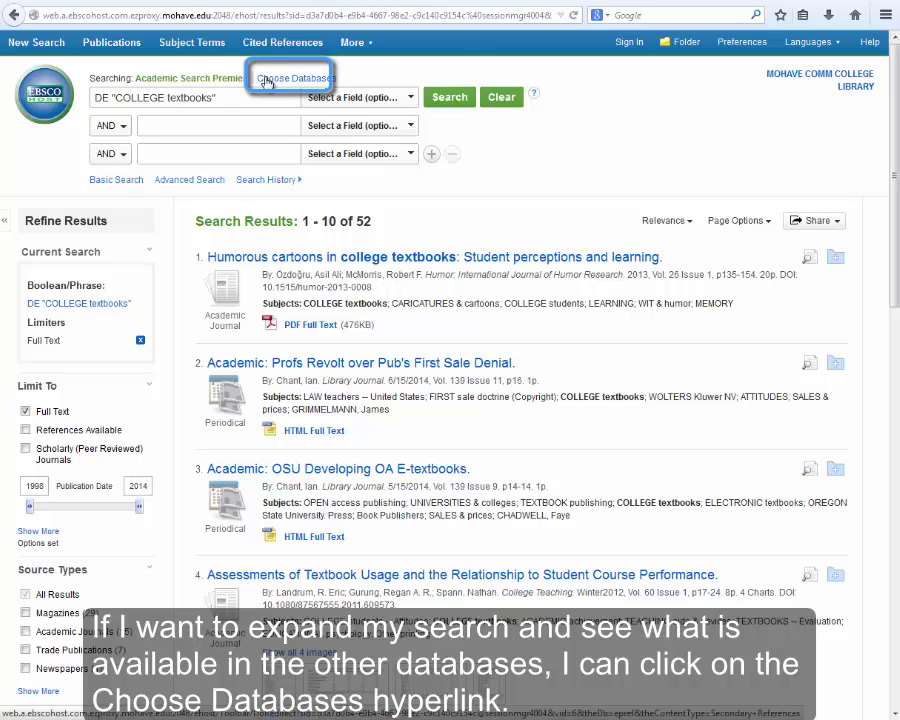
- Select all databases and rerun the COLLEGE textbooks search, now returning 246 results
{"action": "left_click", "coordinate": [303, 83]}
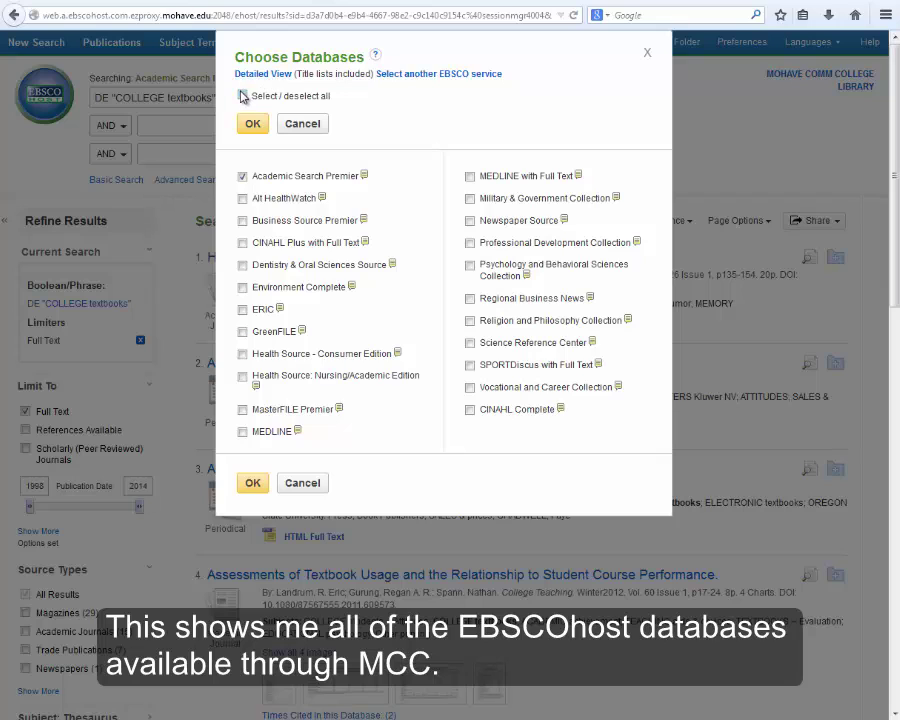
{"action": "left_click", "coordinate": [242, 96]}
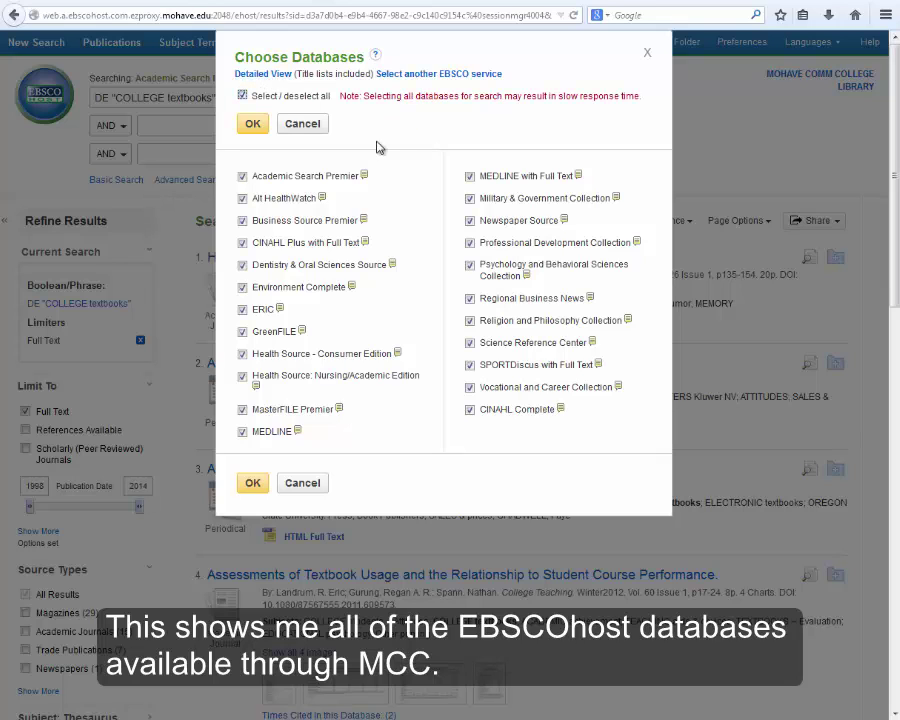
{"action": "left_click", "coordinate": [253, 129]}
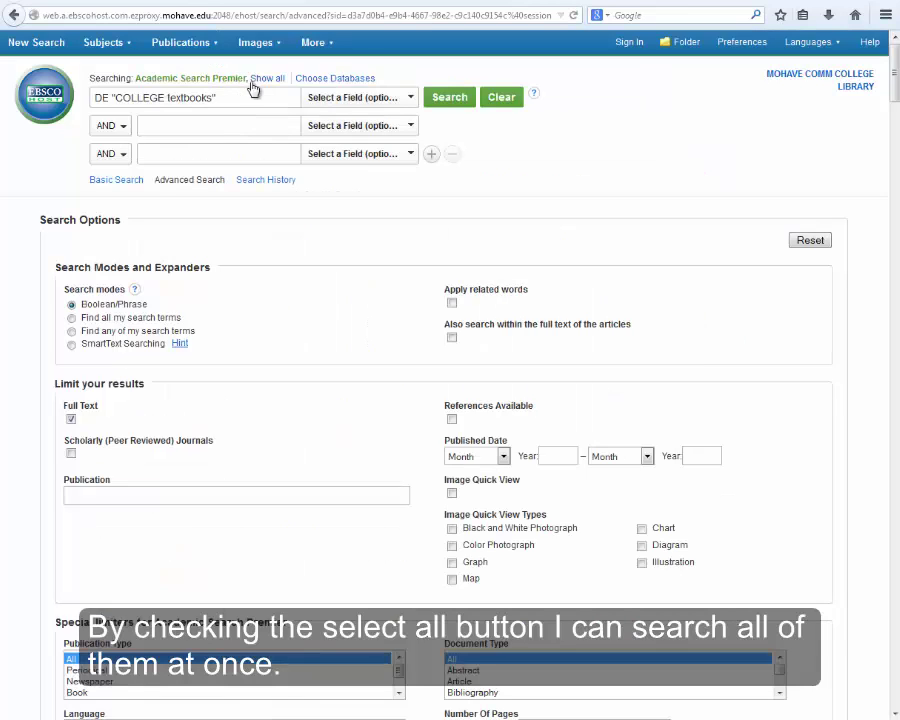
{"action": "left_click", "coordinate": [443, 99]}
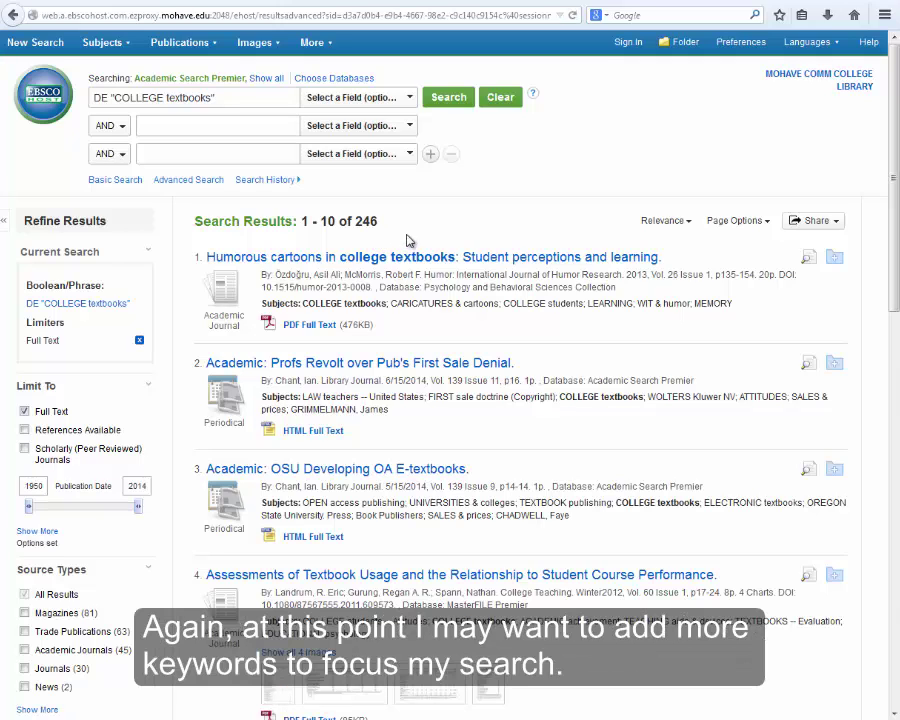
- Limit the search to Psychology and Behavioral Sciences Collection only and clear the first search box
{"action": "left_click", "coordinate": [320, 82]}
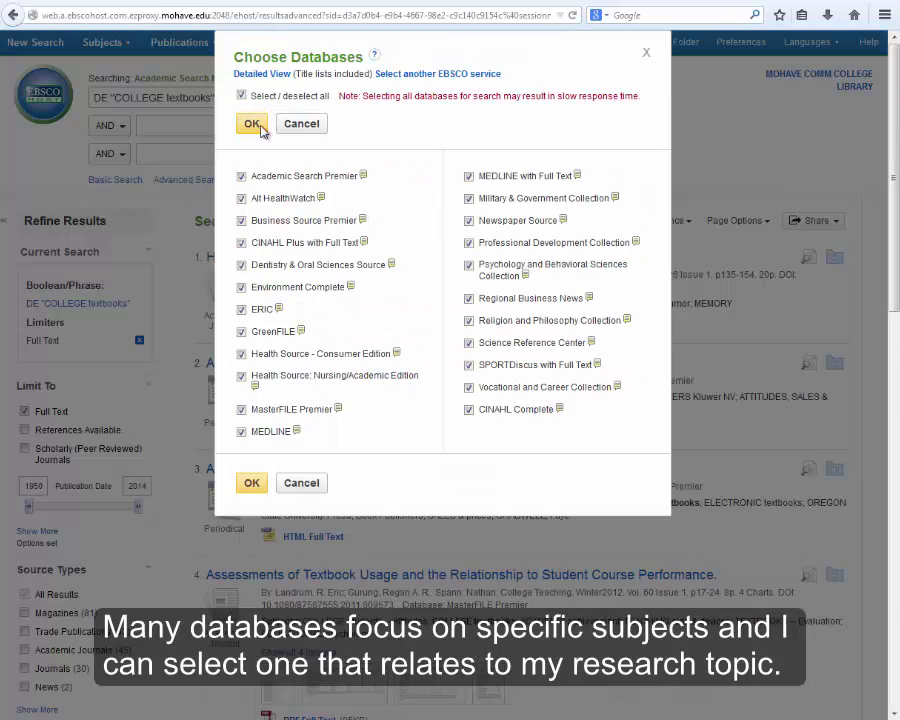
{"action": "left_click", "coordinate": [240, 95]}
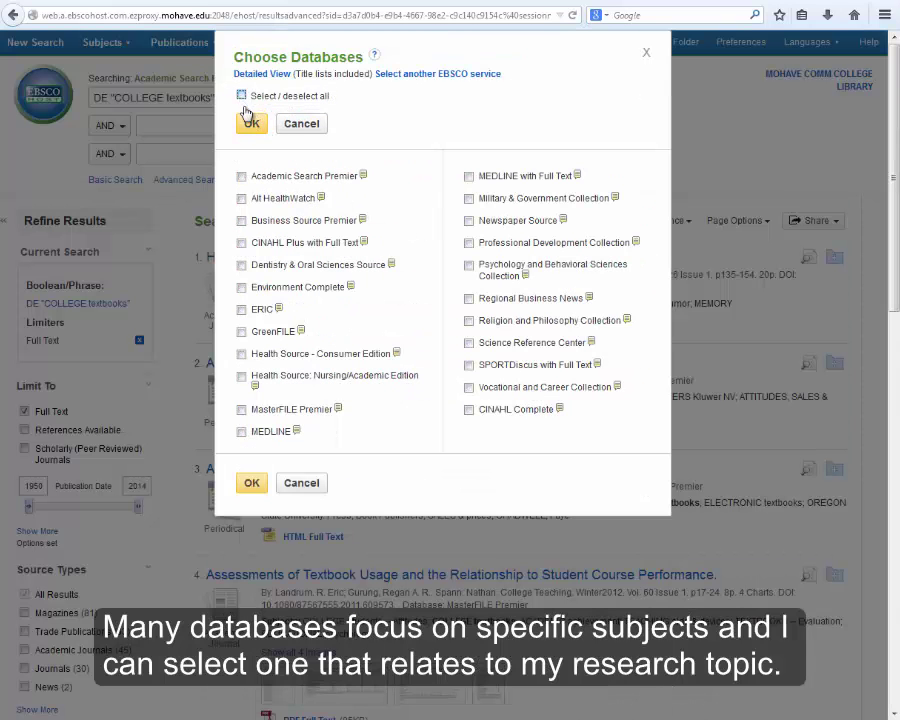
{"action": "left_click", "coordinate": [469, 266]}
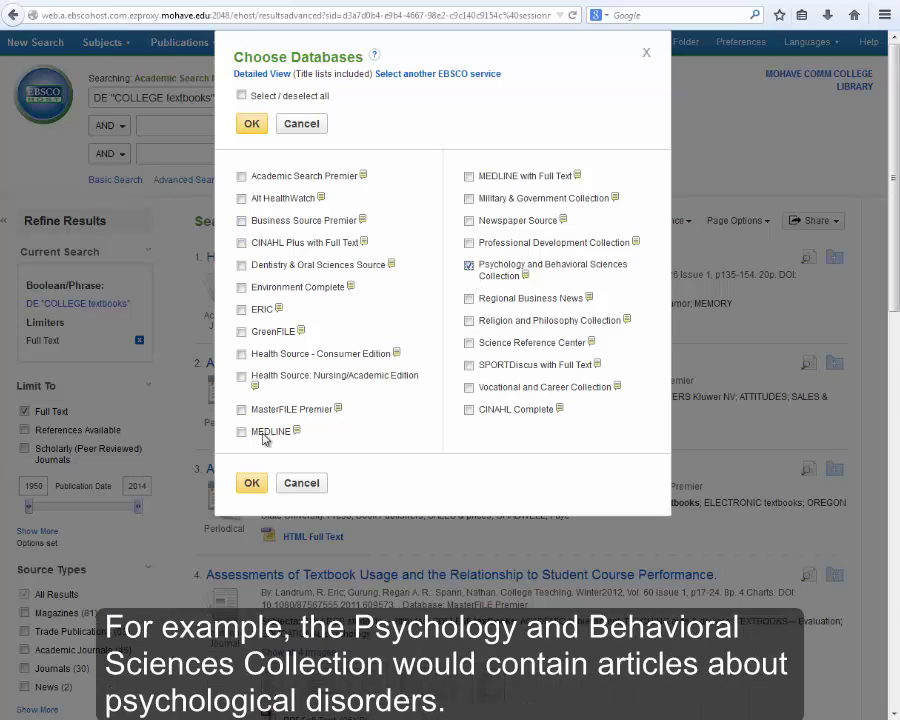
{"action": "left_click", "coordinate": [251, 482]}
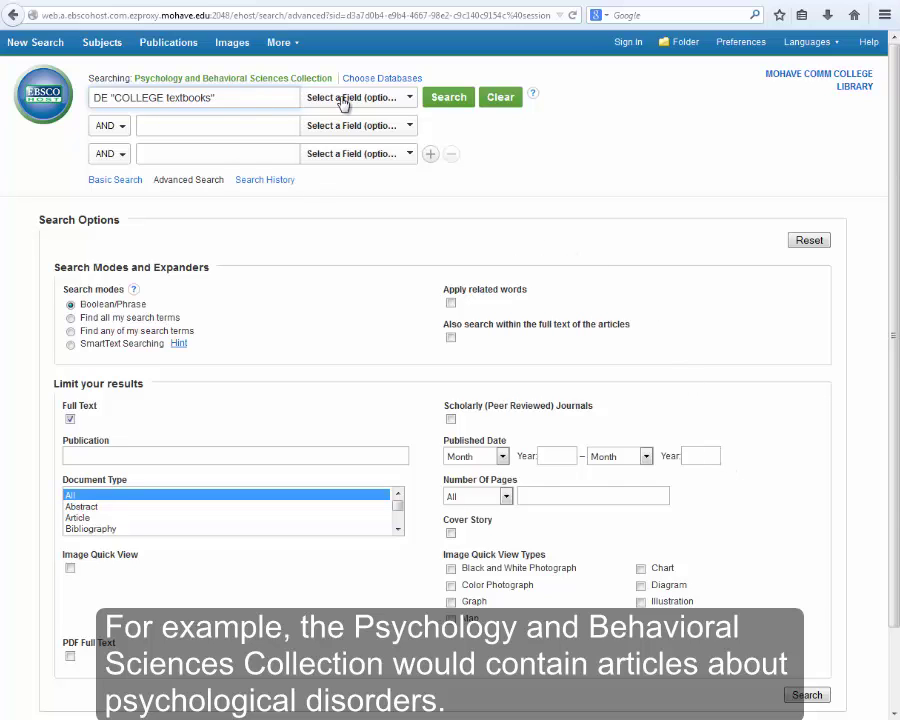
{"action": "triple_click", "coordinate": [148, 100]}
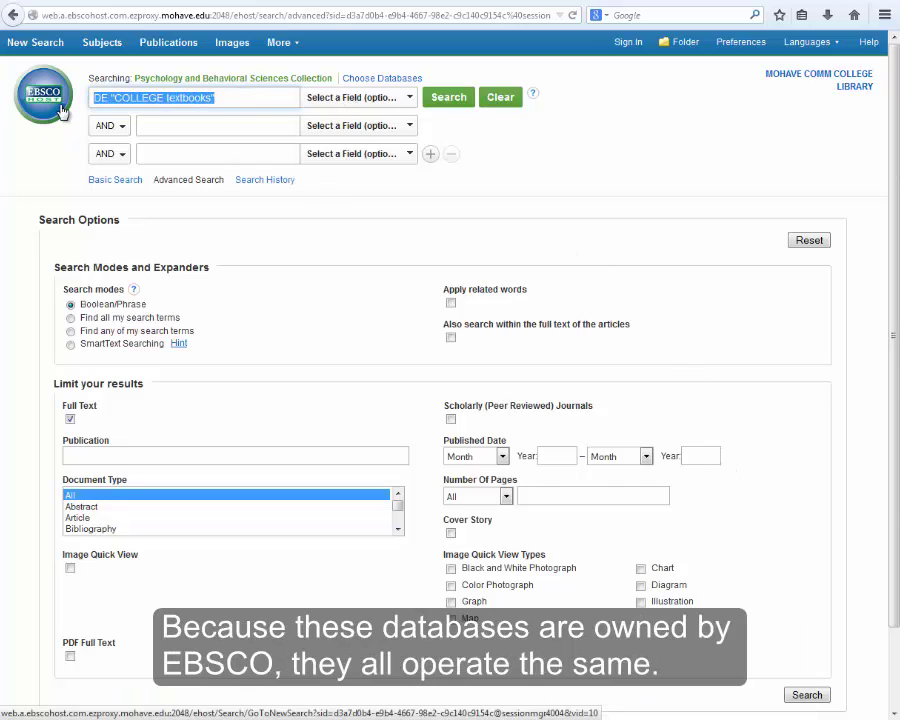
{"action": "key", "text": "BackSpace"}
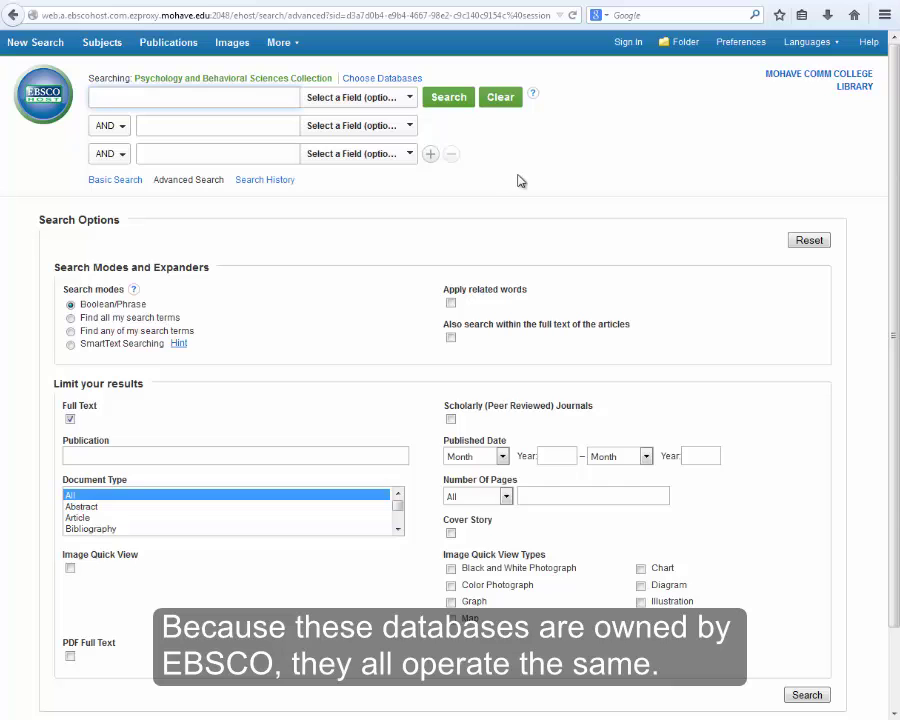